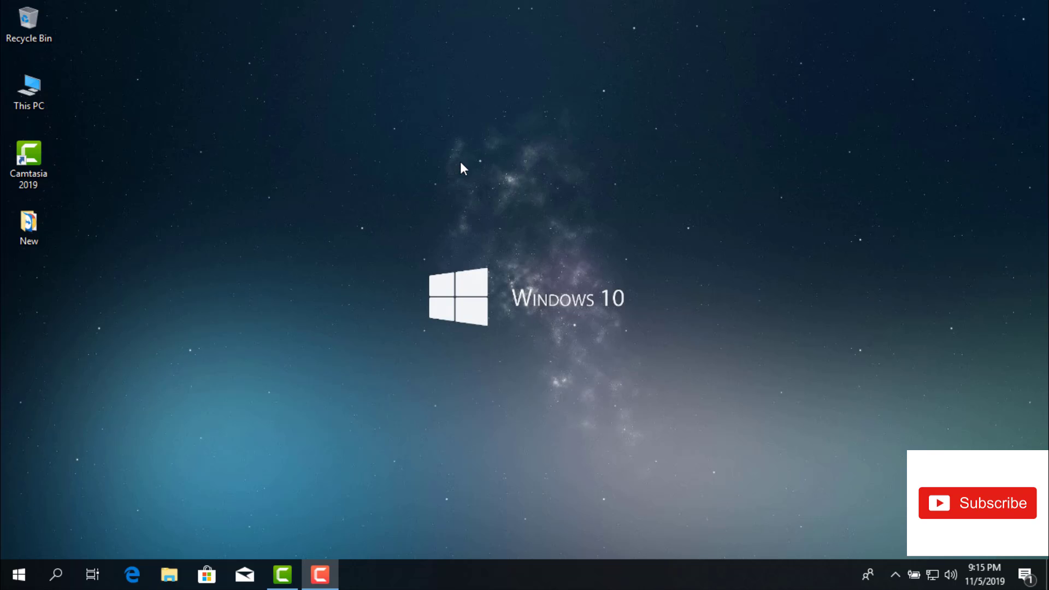
left_click(379, 200)
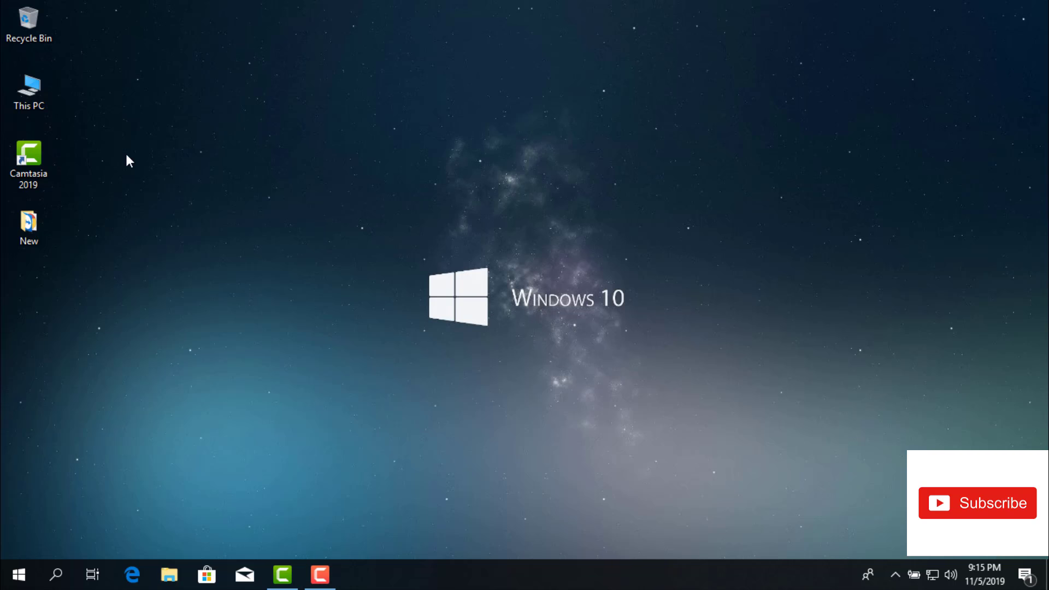
double_click(27, 92)
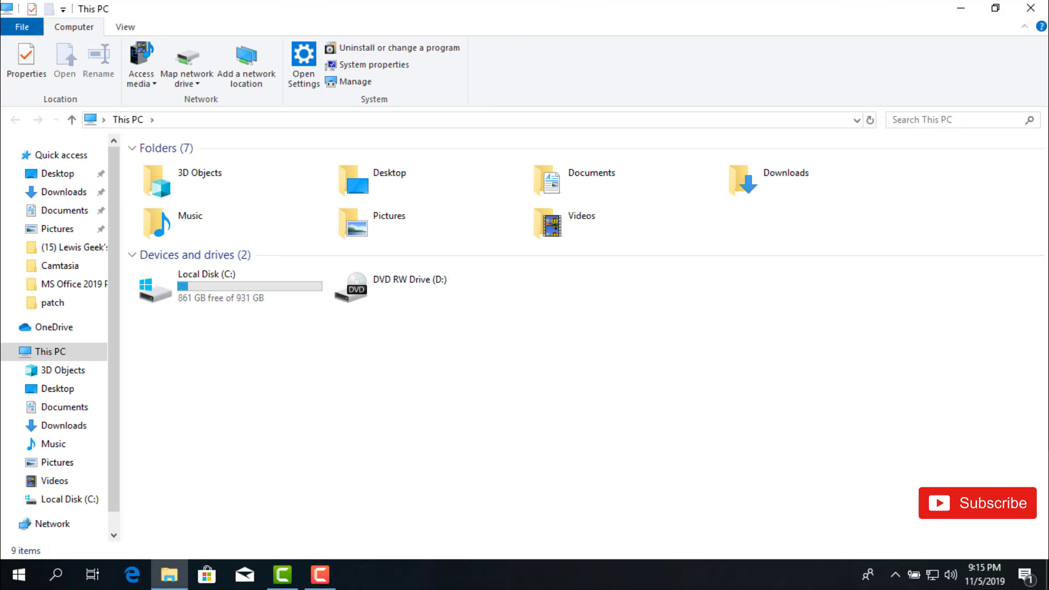
left_click(961, 7)
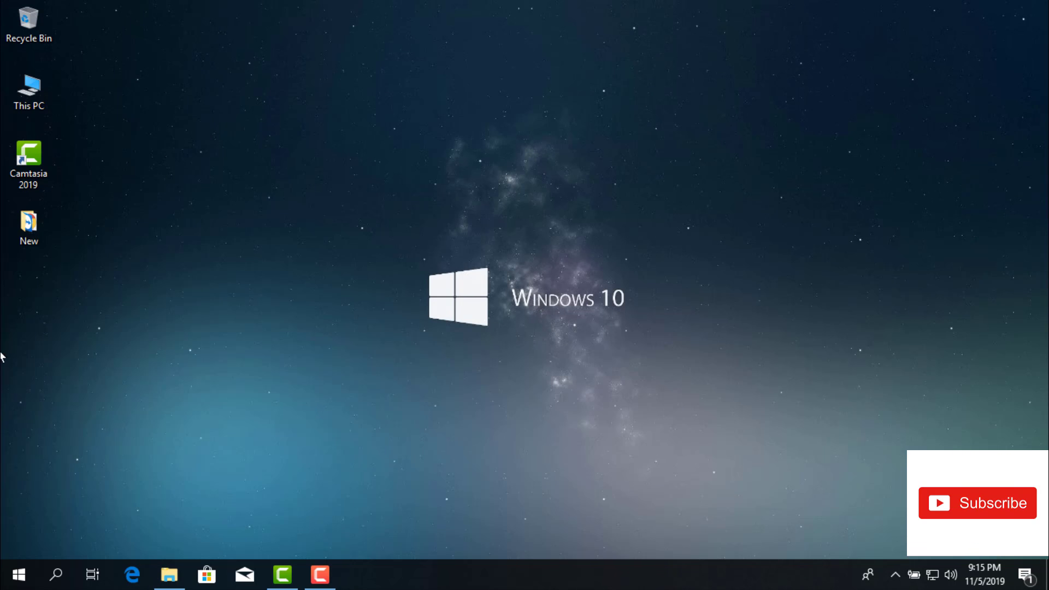
right_click(19, 574)
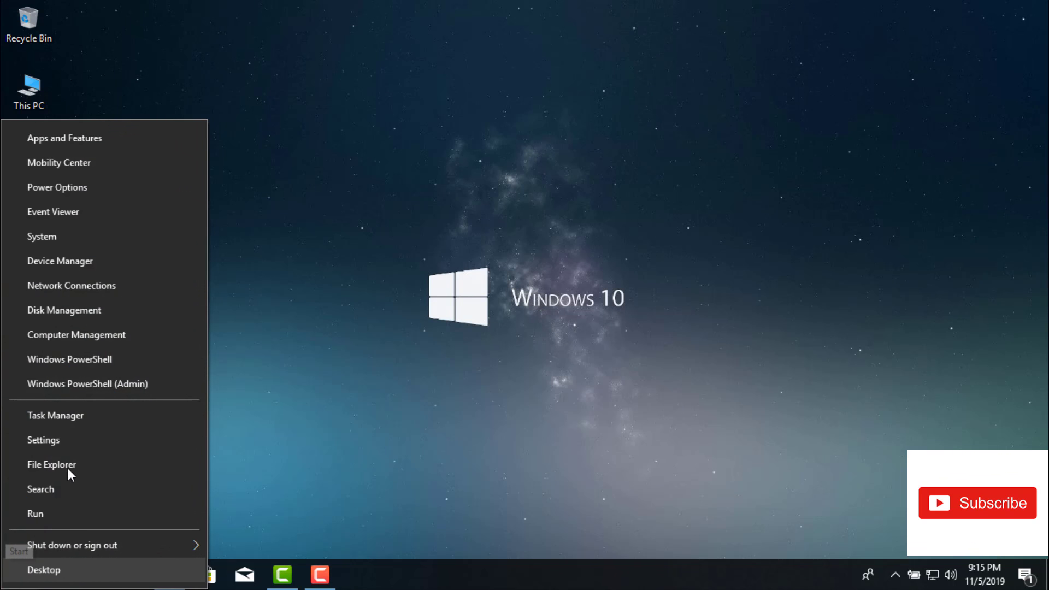
left_click(221, 204)
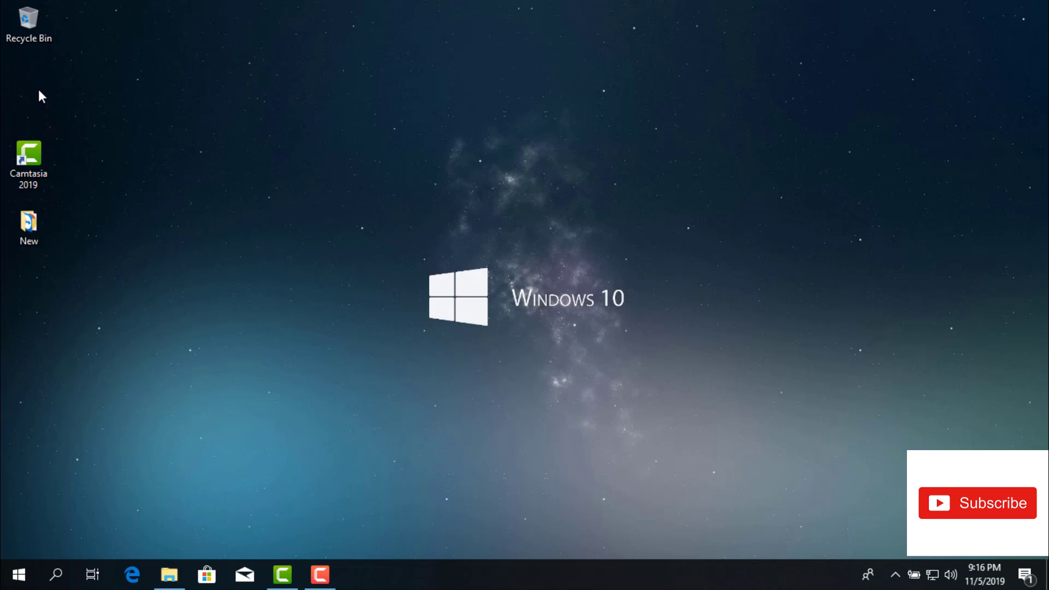
Open the desktop icon settings from the Themes section of Windows personalization.
left_click(8, 585)
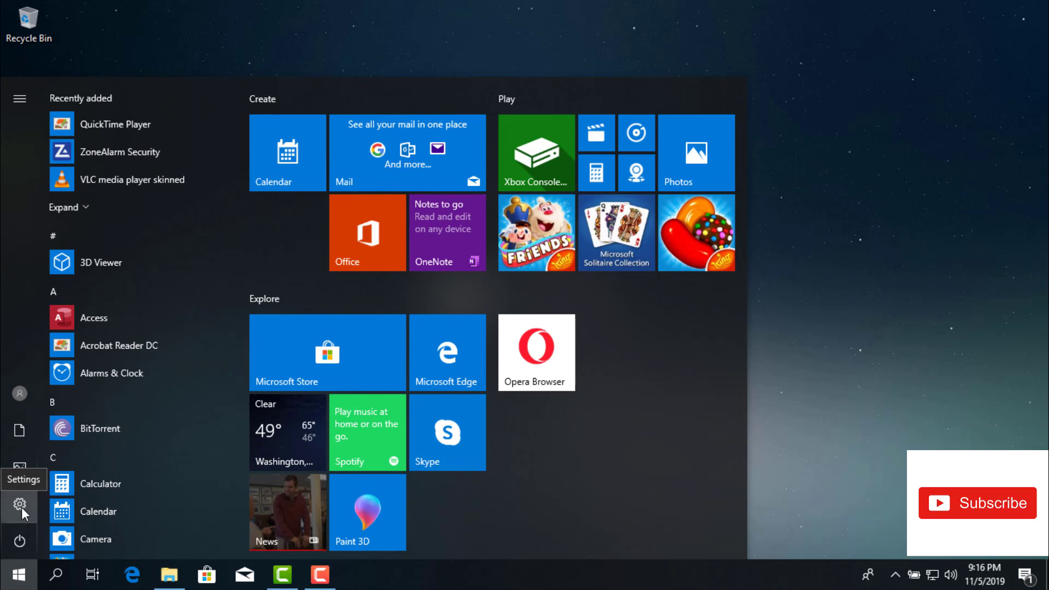
left_click(20, 505)
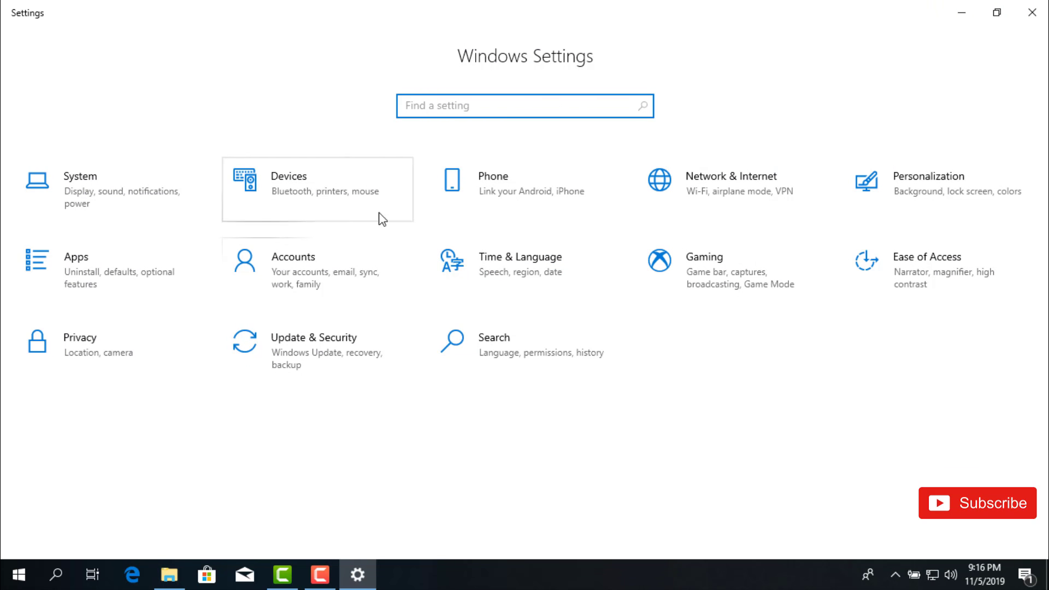
left_click(951, 193)
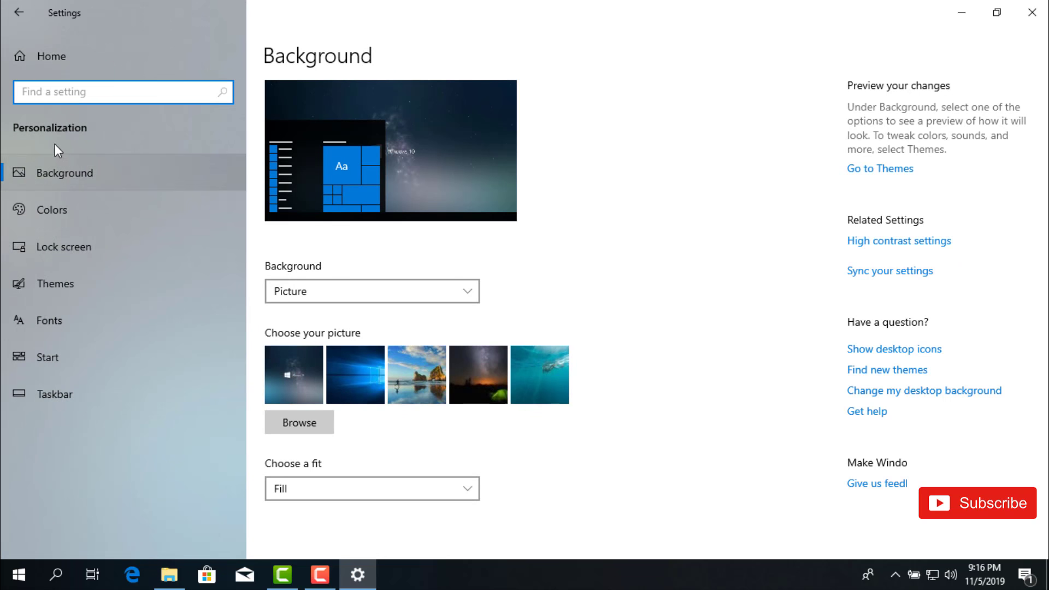
left_click(80, 292)
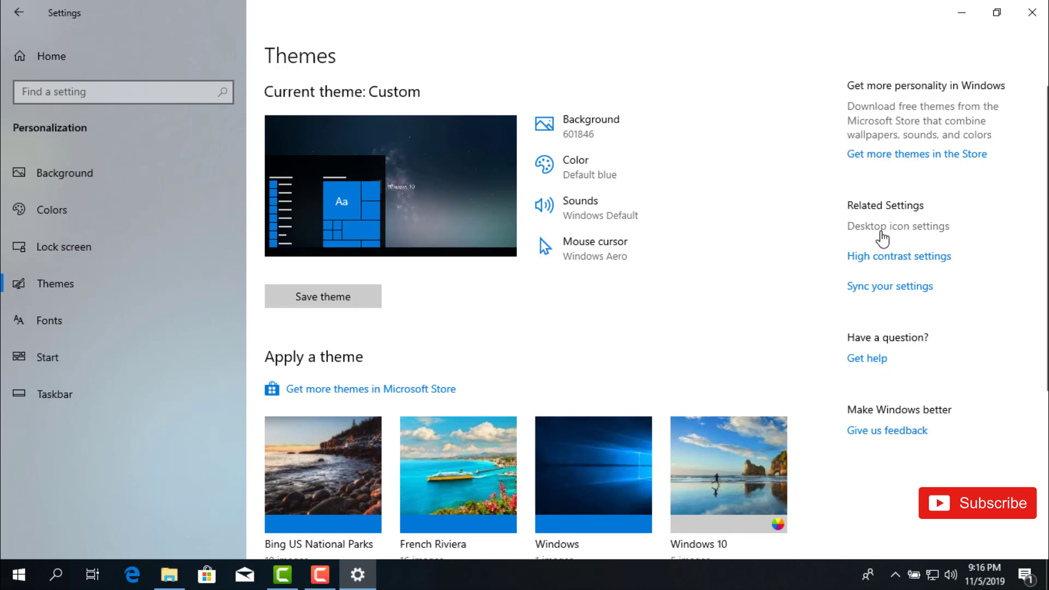
left_click(921, 231)
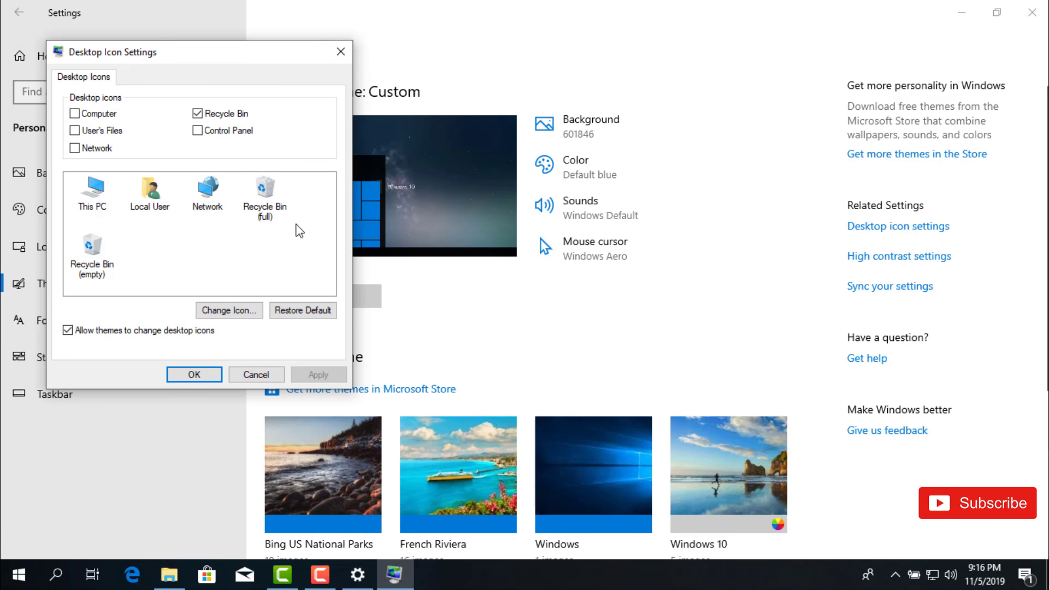
Enable the Computer icon for the desktop, apply the change and close the settings.
left_click(96, 188)
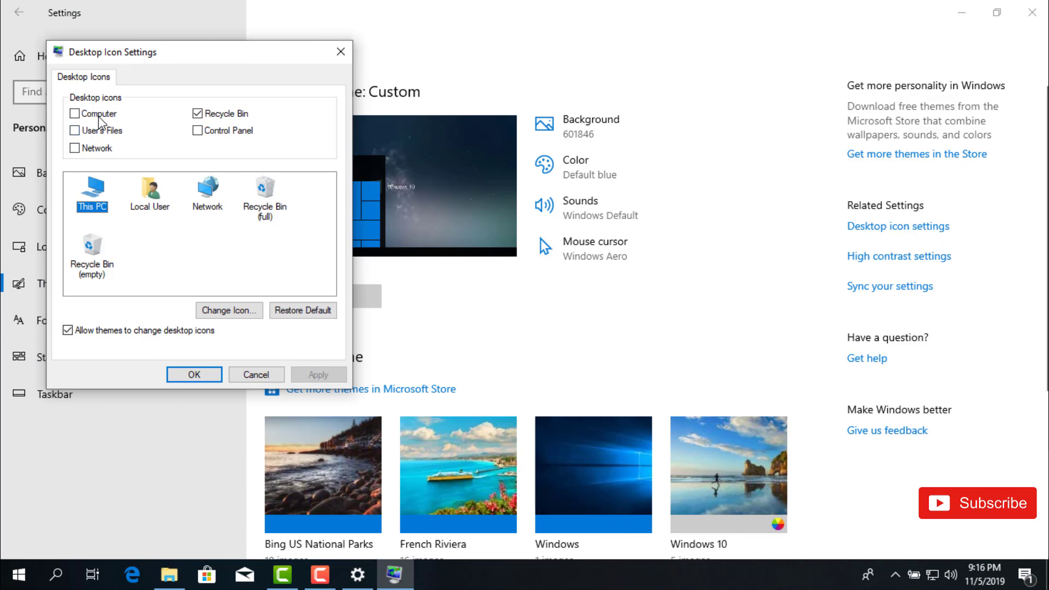
left_click(76, 114)
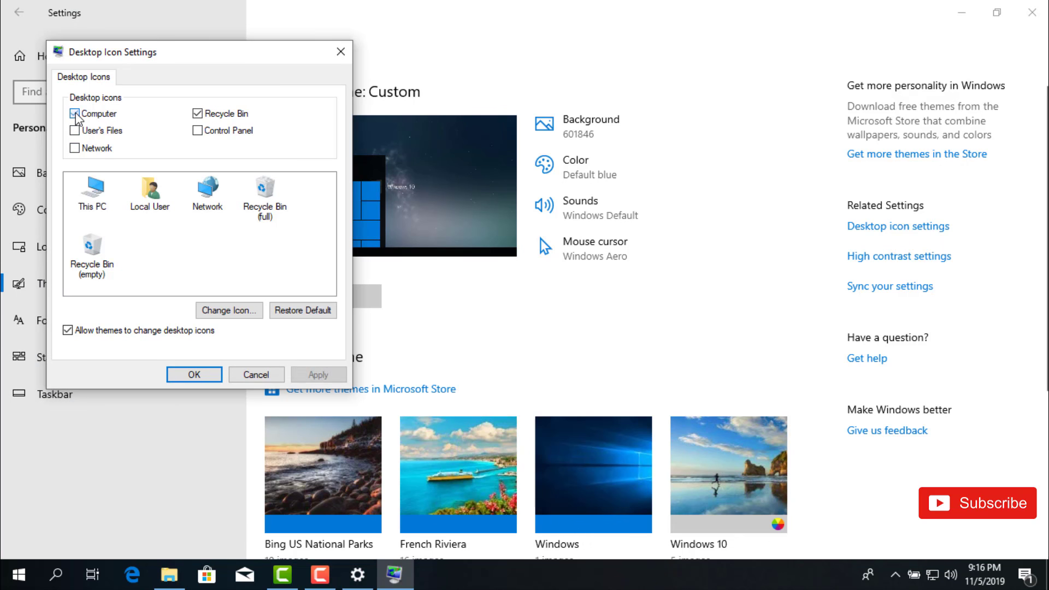
left_click(317, 374)
left_click(204, 369)
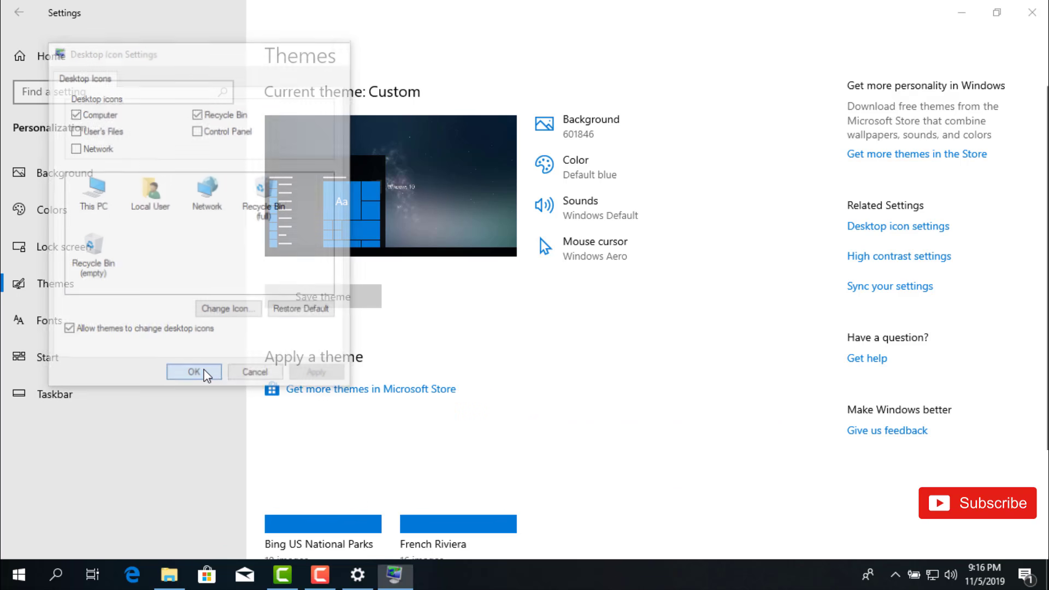
left_click(1032, 13)
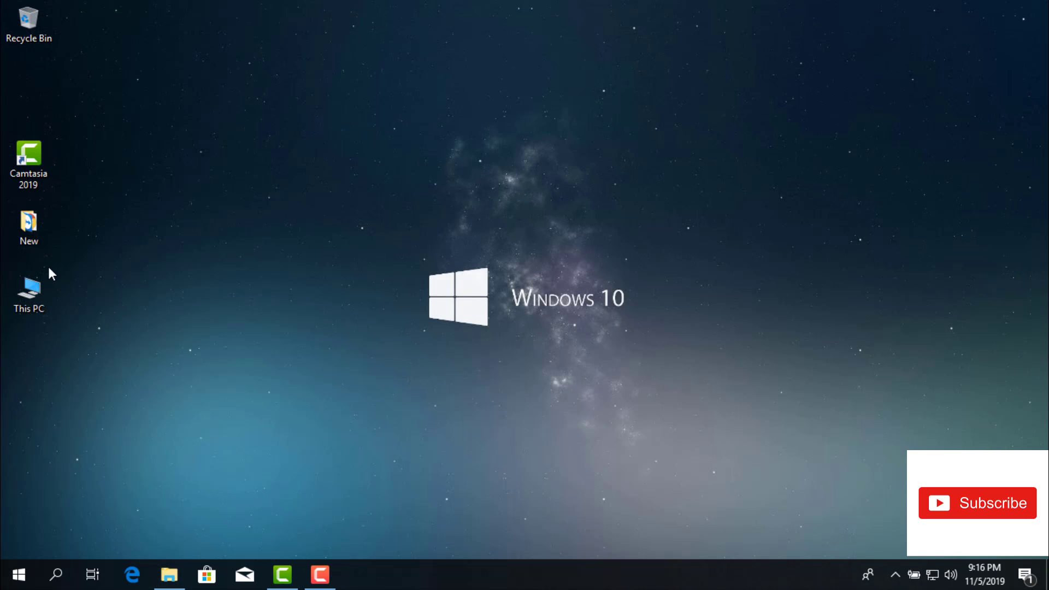
Place the This PC desktop icon directly below the Recycle Bin and open it in a maximized window.
left_click_drag(48, 276, 44, 82)
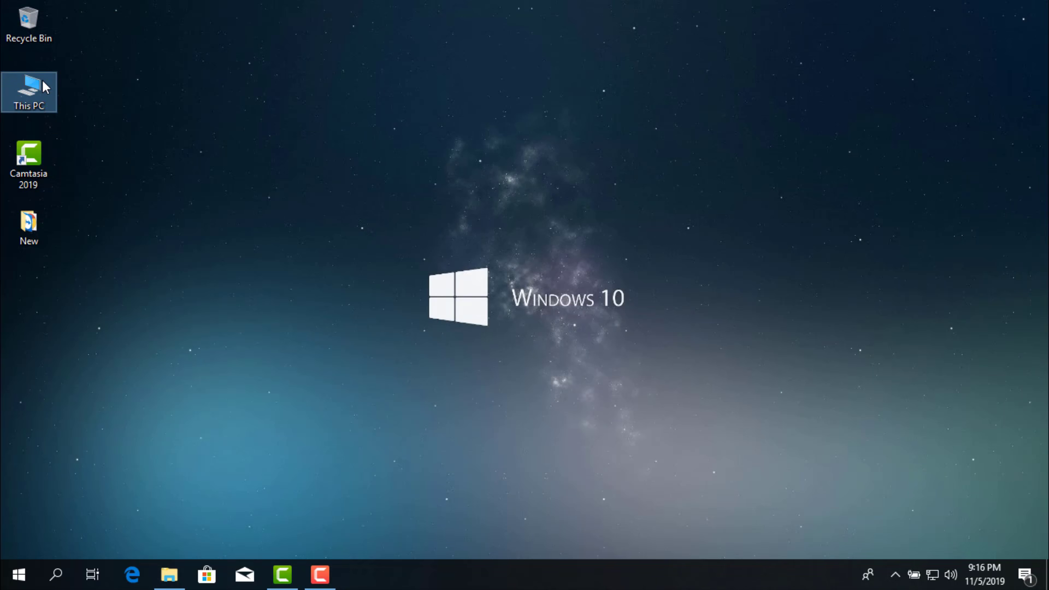
double_click(43, 82)
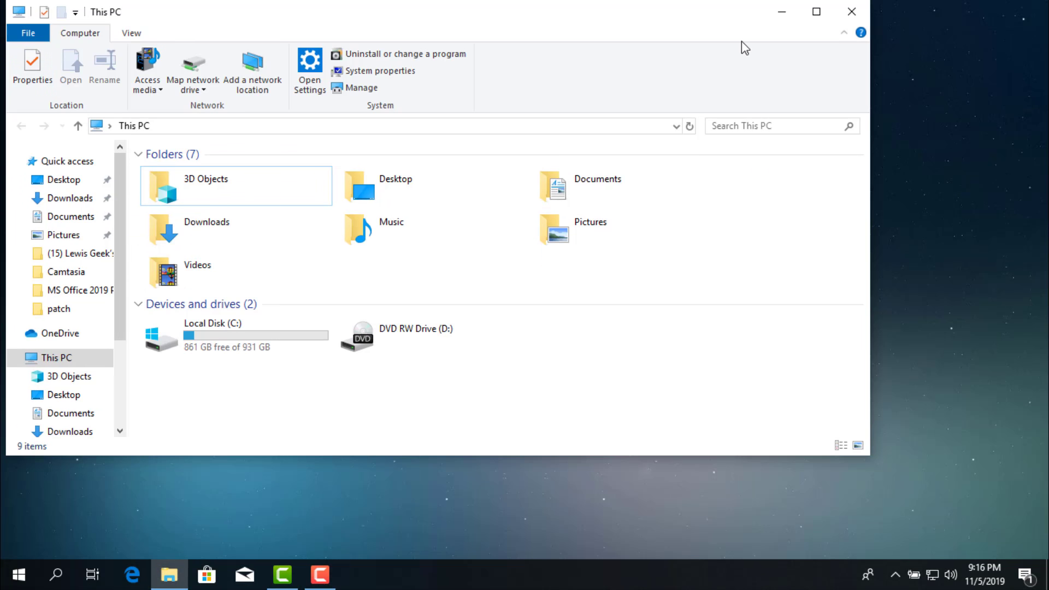
left_click(816, 11)
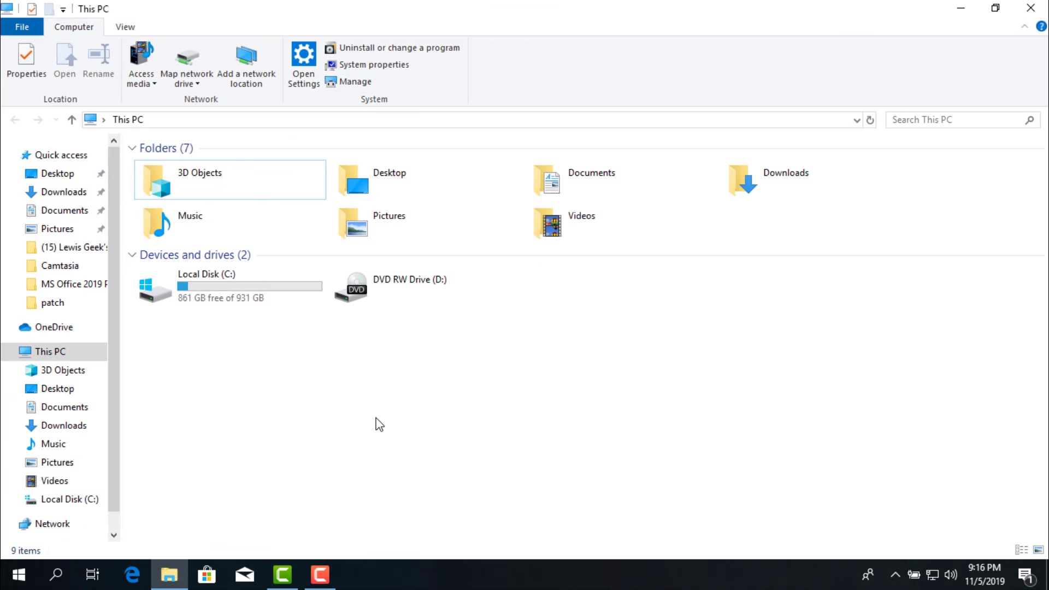
Open the virtual memory settings through This PC's properties and the advanced performance options.
right_click(375, 420)
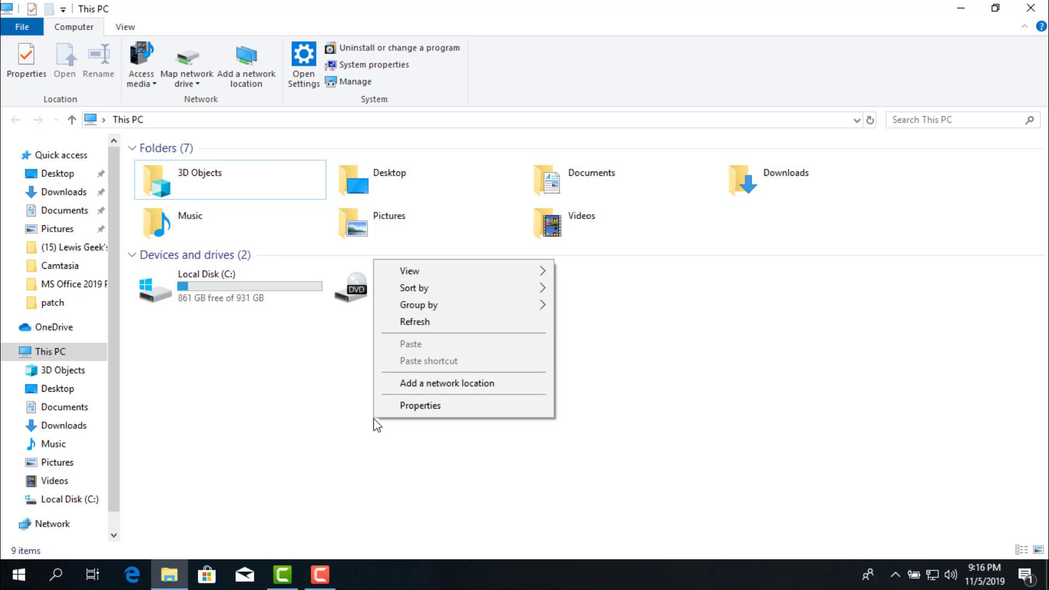
left_click(418, 406)
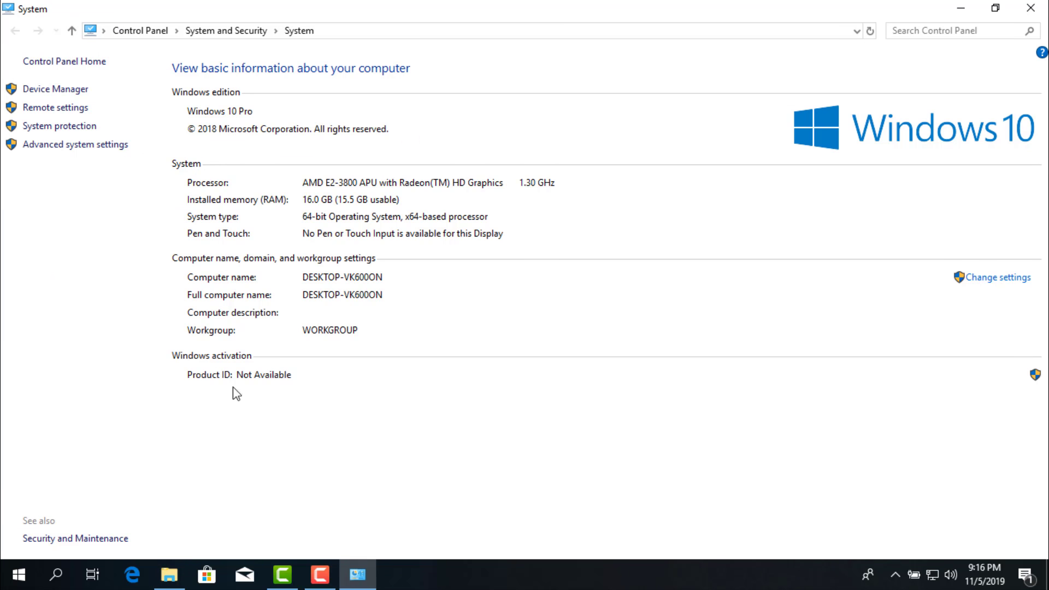
left_click(89, 145)
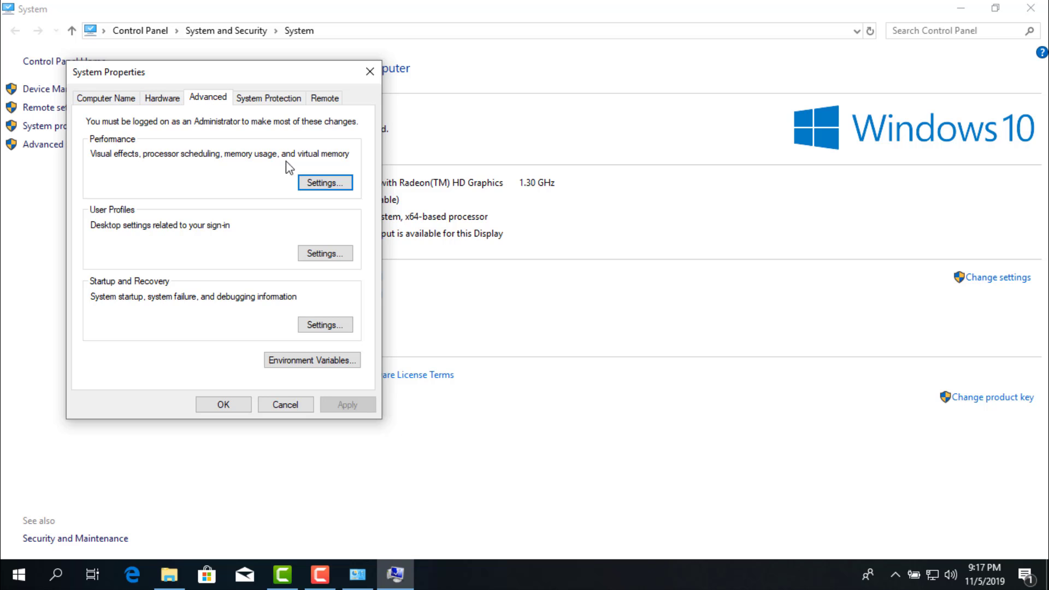
left_click(326, 184)
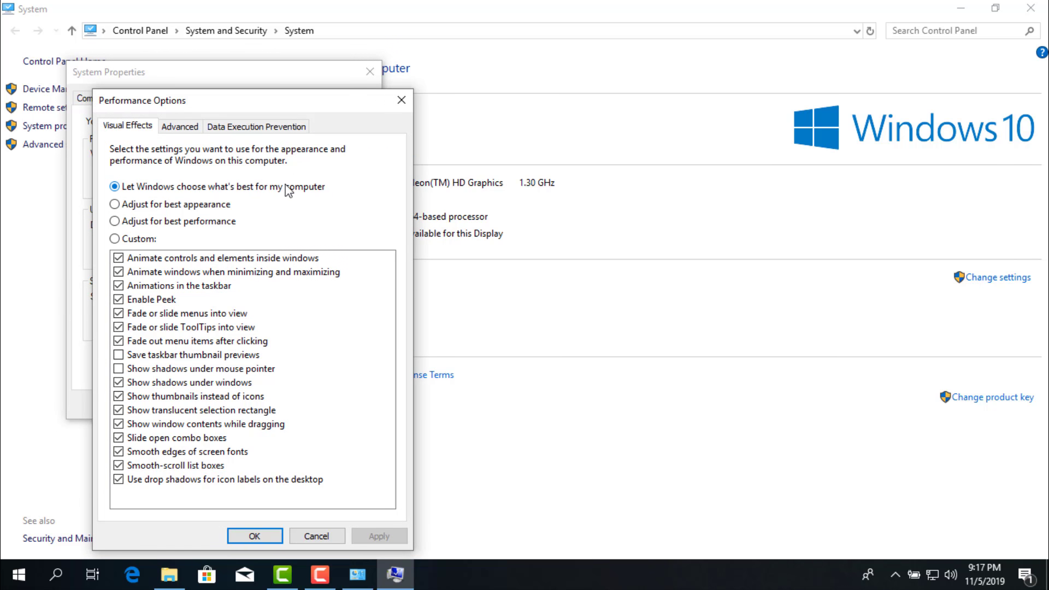
left_click_drag(243, 101, 533, 73)
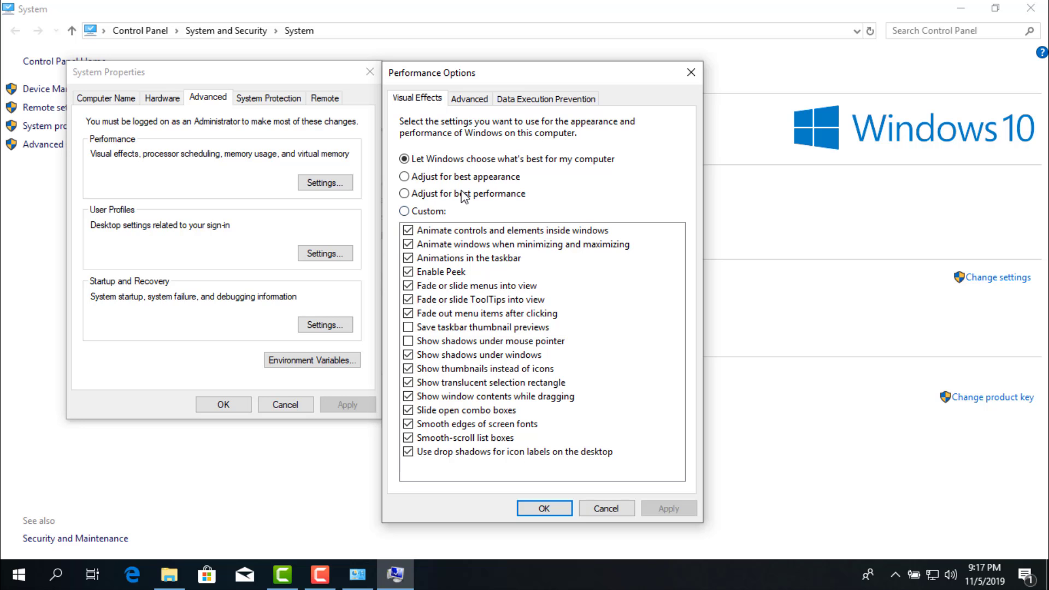
left_click(471, 98)
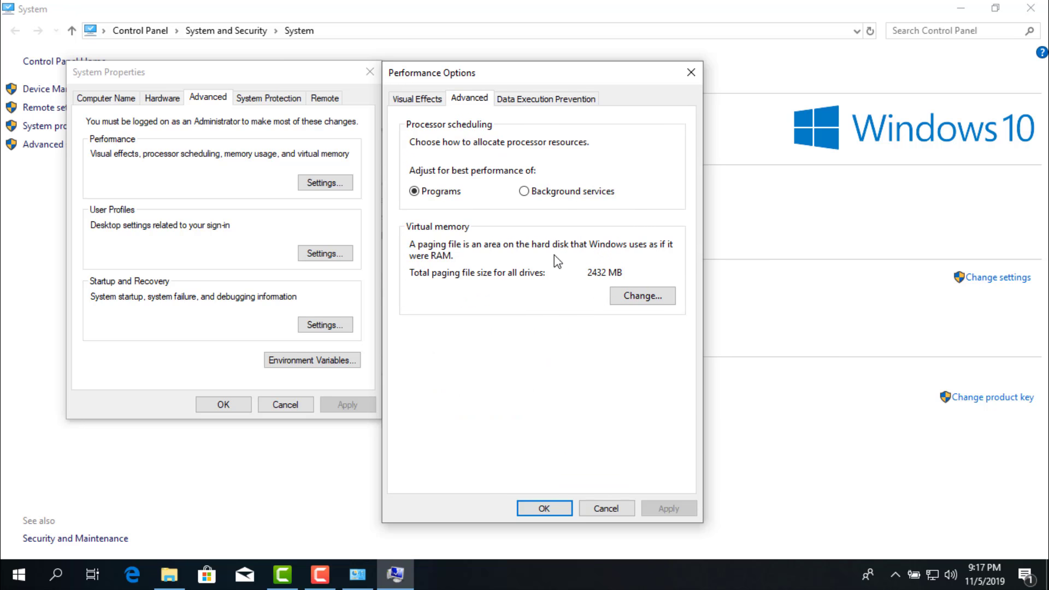
left_click(646, 299)
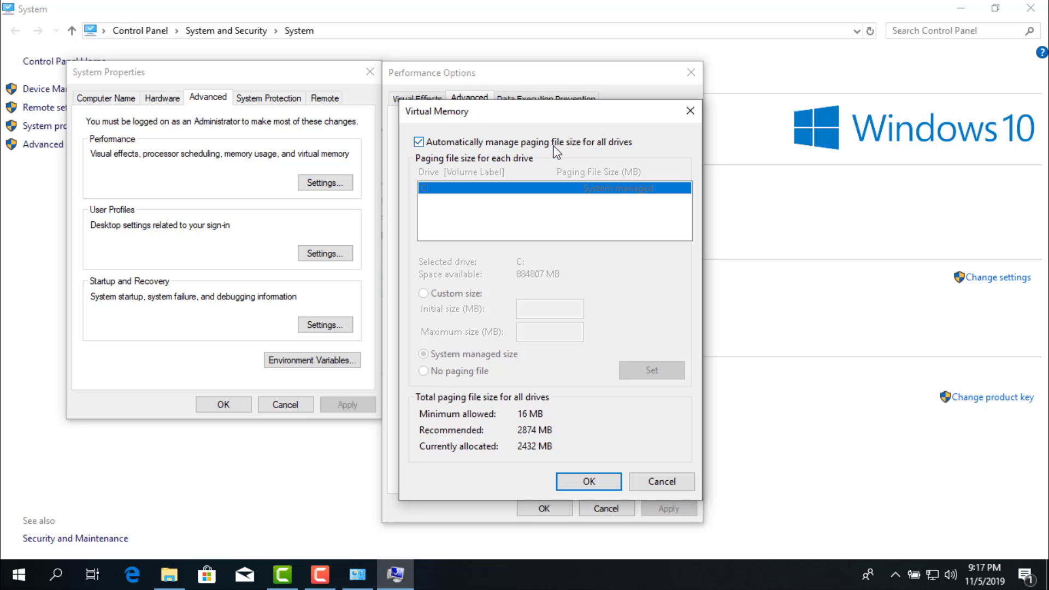
Turn off automatic paging file management for all drives and choose a custom size for drive C:.
left_click(419, 143)
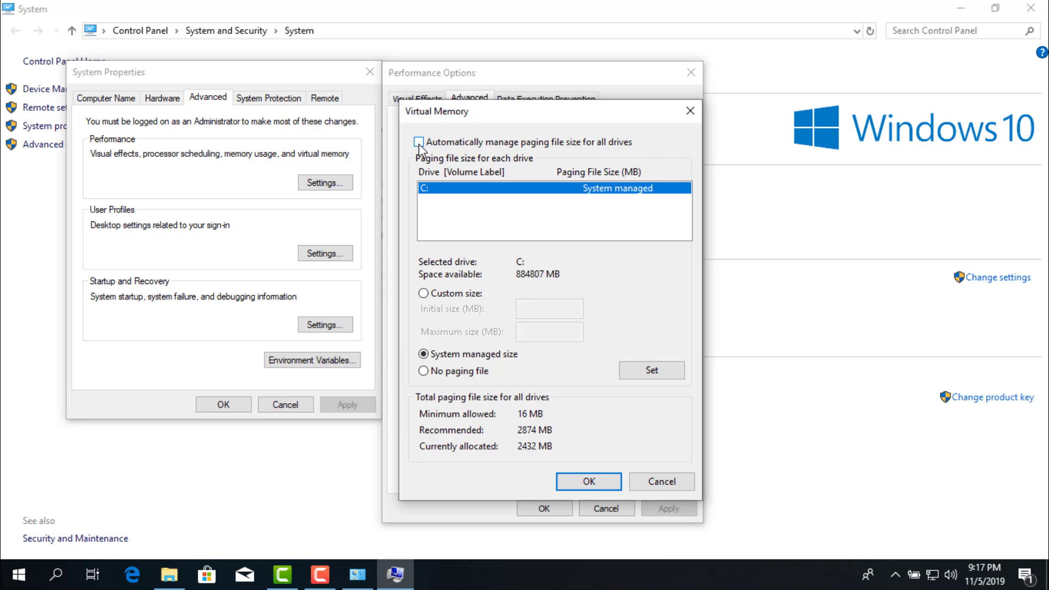
left_click(467, 297)
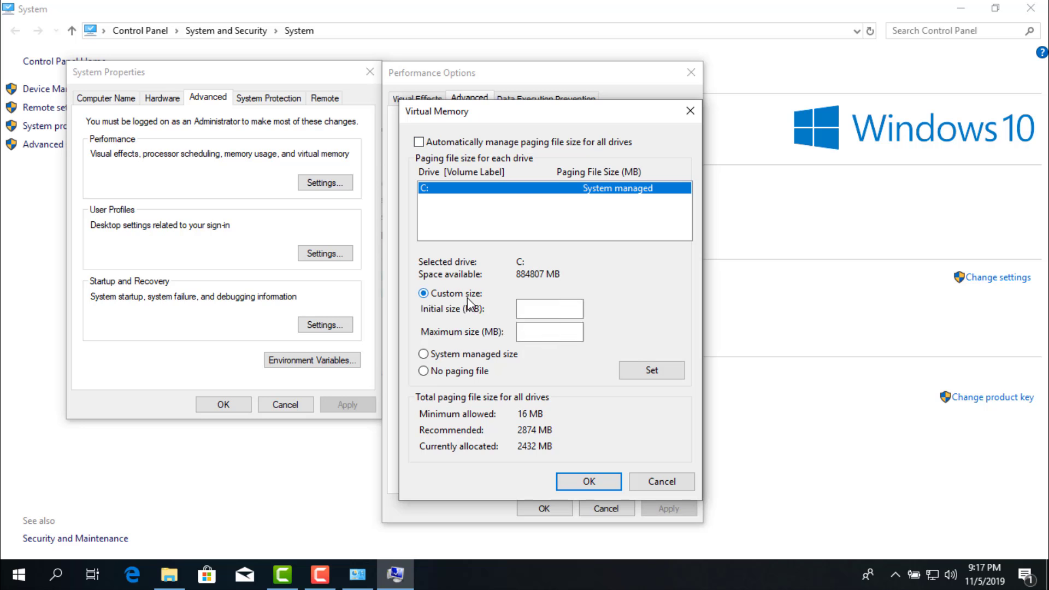
left_click(552, 312)
Open Calculator and place its window beside the custom size fields of the Virtual Memory dialog.
left_click(56, 573)
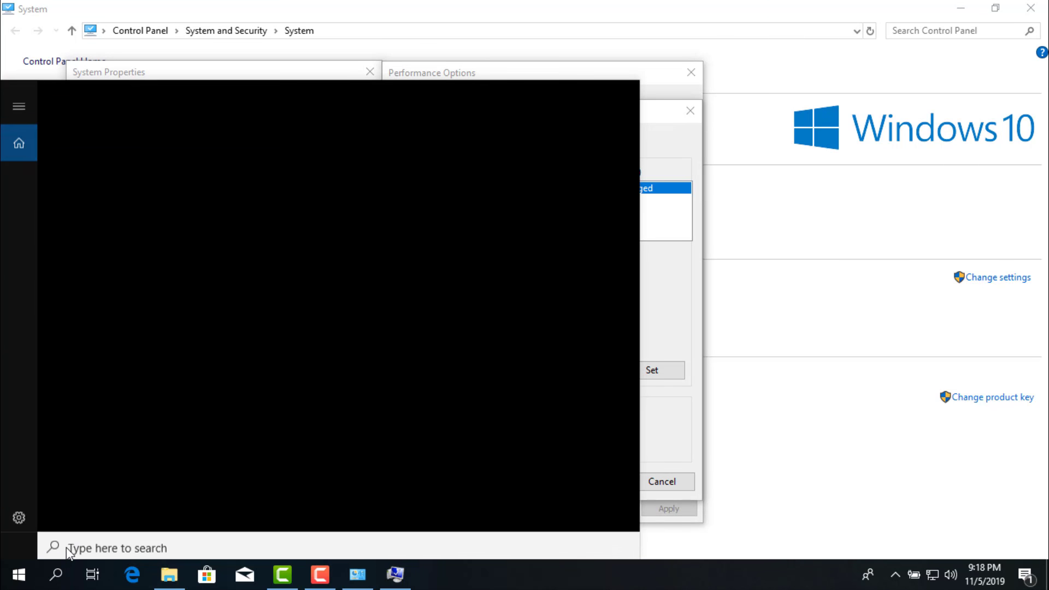
type("calc")
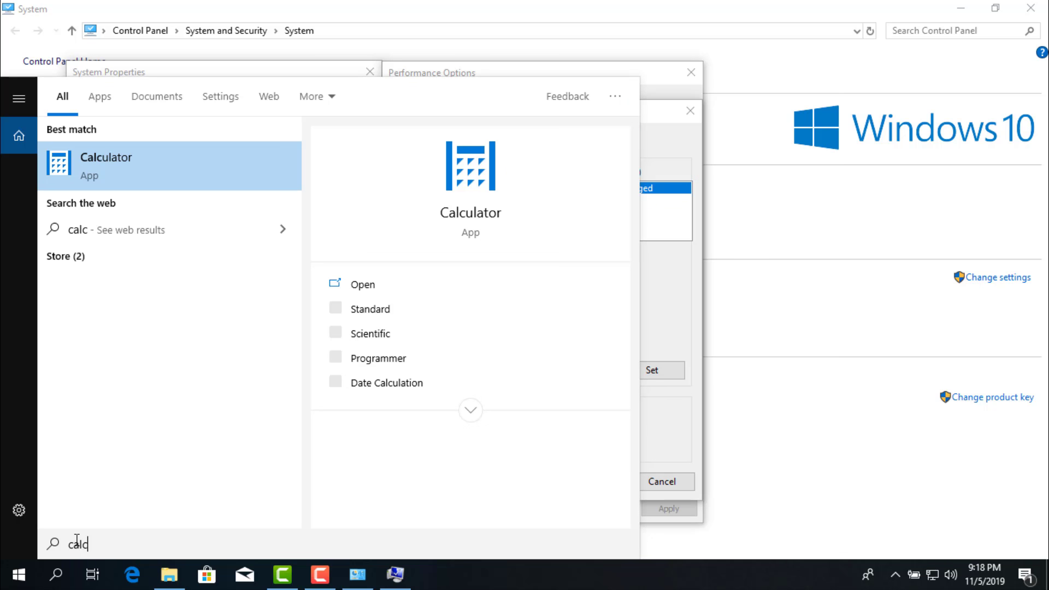
left_click(170, 179)
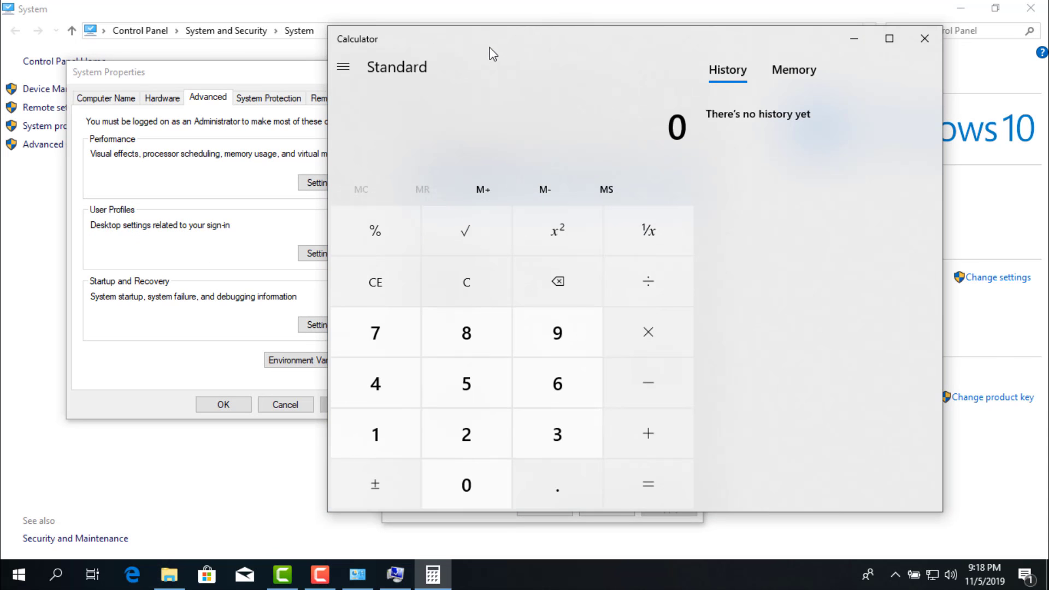
left_click_drag(486, 42, 759, 73)
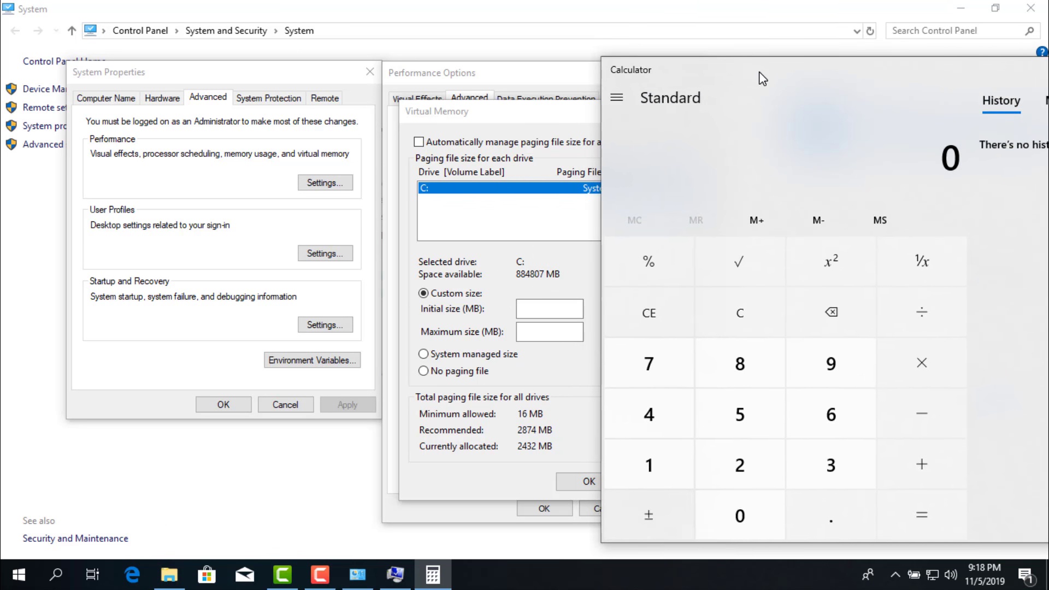
Enter 1024 in Calculator and move its window further away from the Virtual Memory dialog.
left_click(673, 464)
left_click(740, 519)
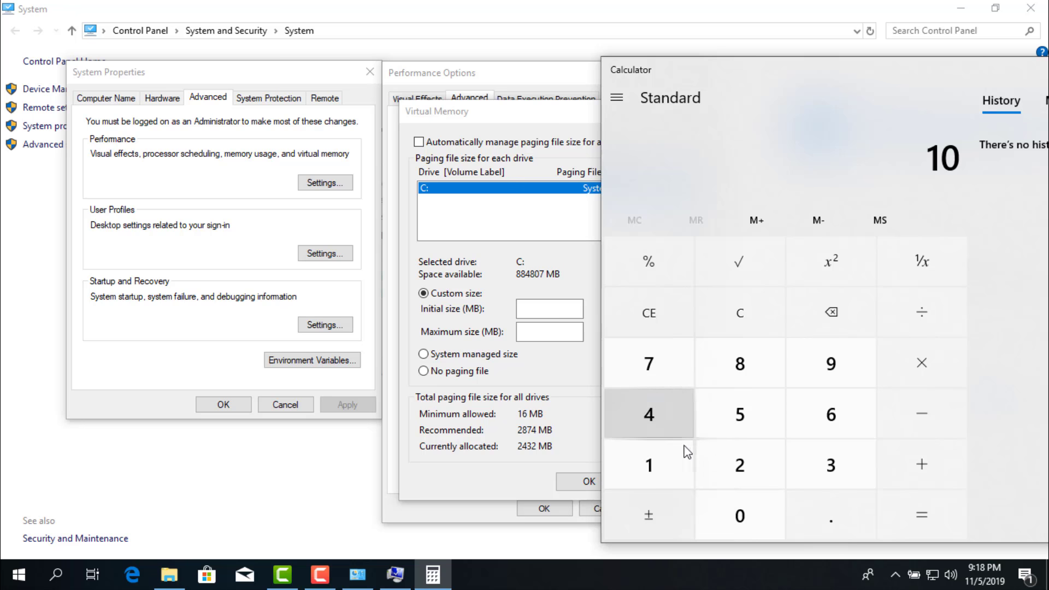
left_click(729, 459)
left_click(658, 416)
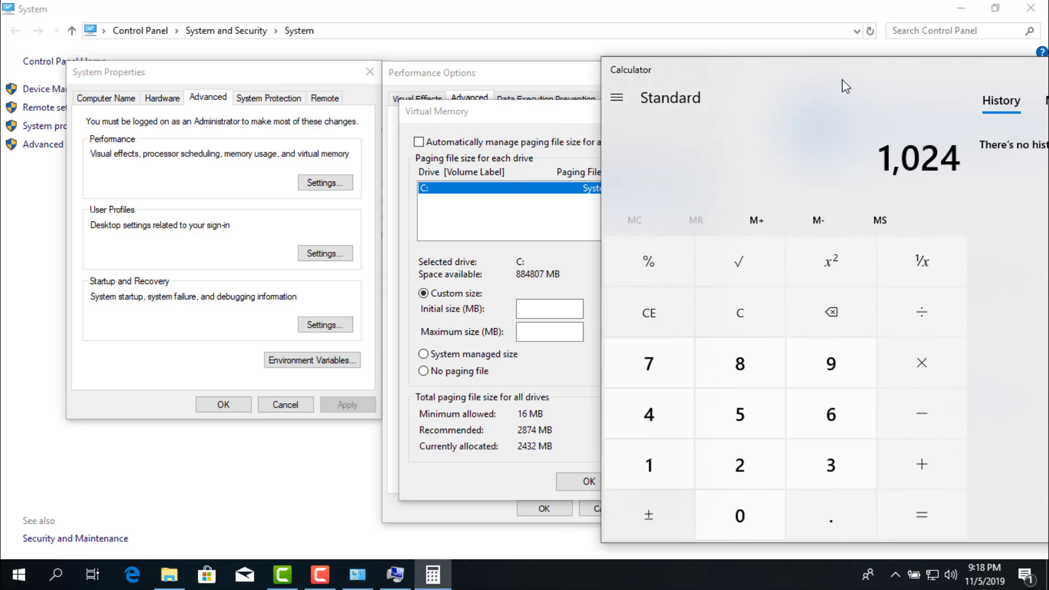
left_click_drag(846, 86, 864, 41)
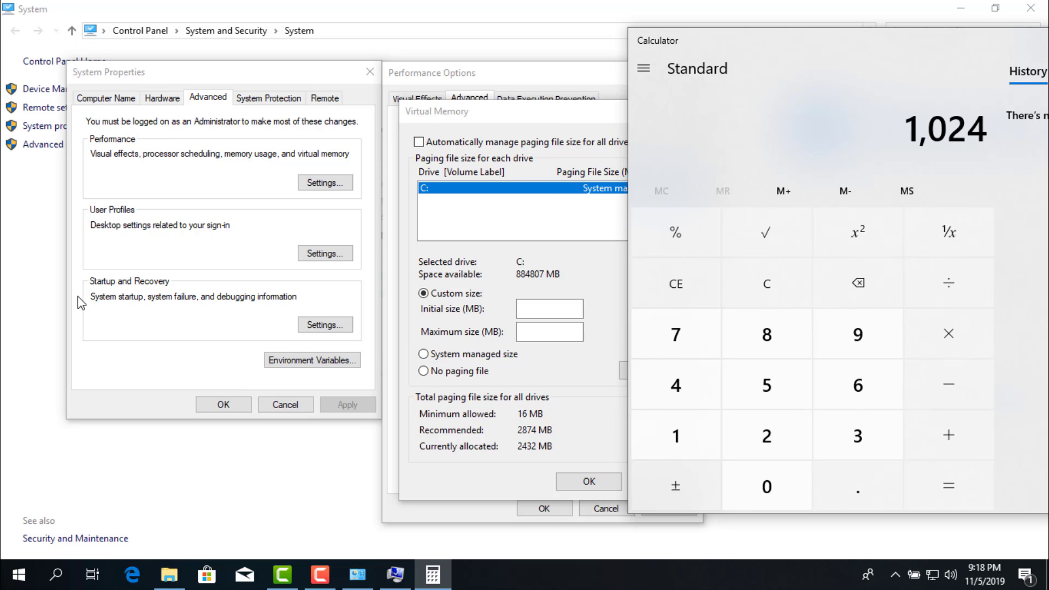
Check the installed memory in the computer's basic system information, and return to the Virtual Memory dialog.
left_click(395, 576)
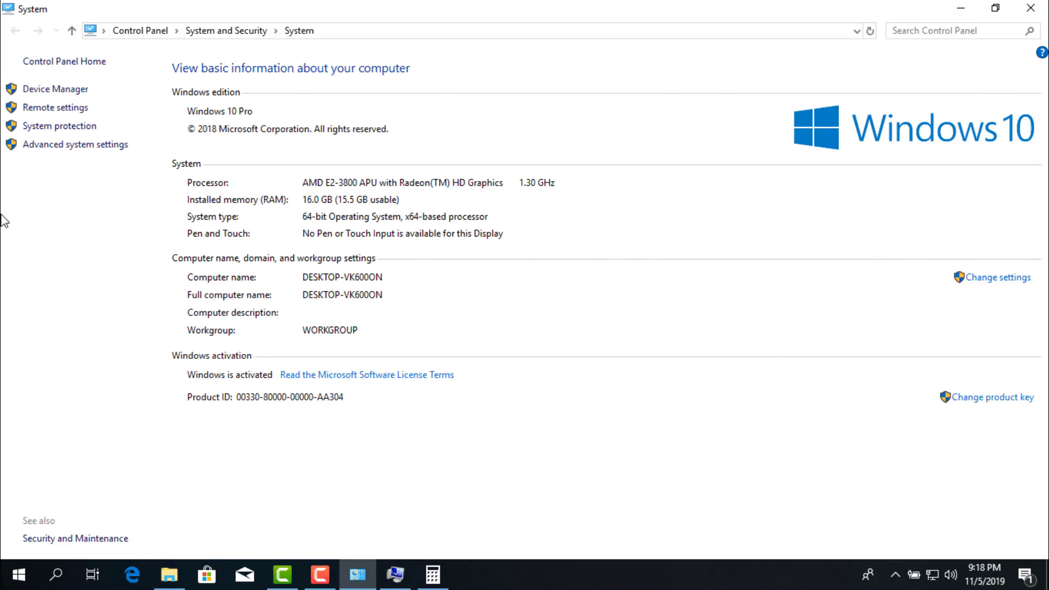
left_click(2, 217)
left_click(393, 582)
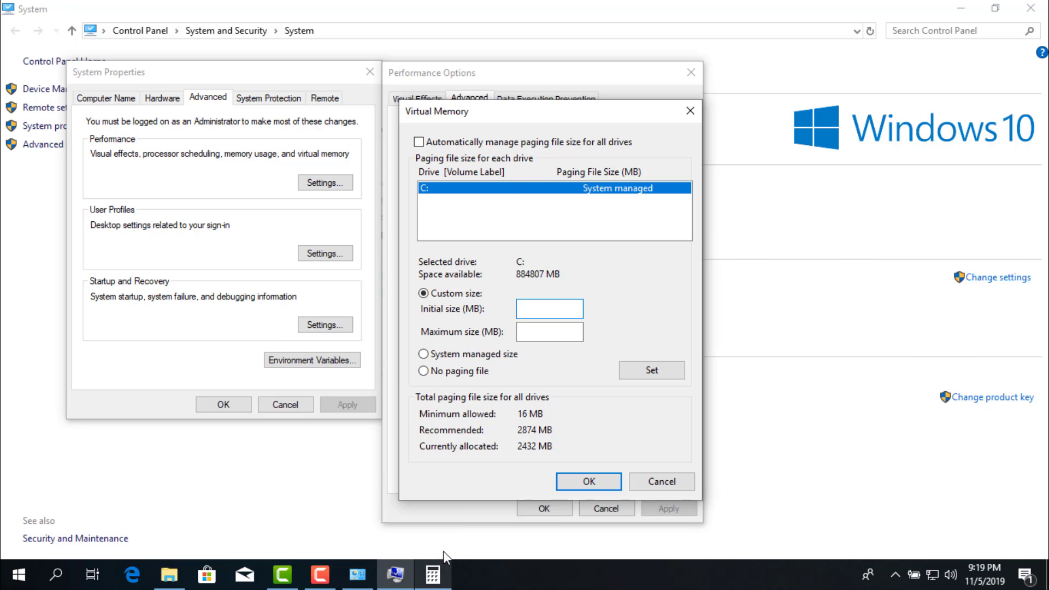
Switch to Calculator and multiply the entered 1024 by 4 to convert 4 GB of RAM to megabytes.
left_click(433, 573)
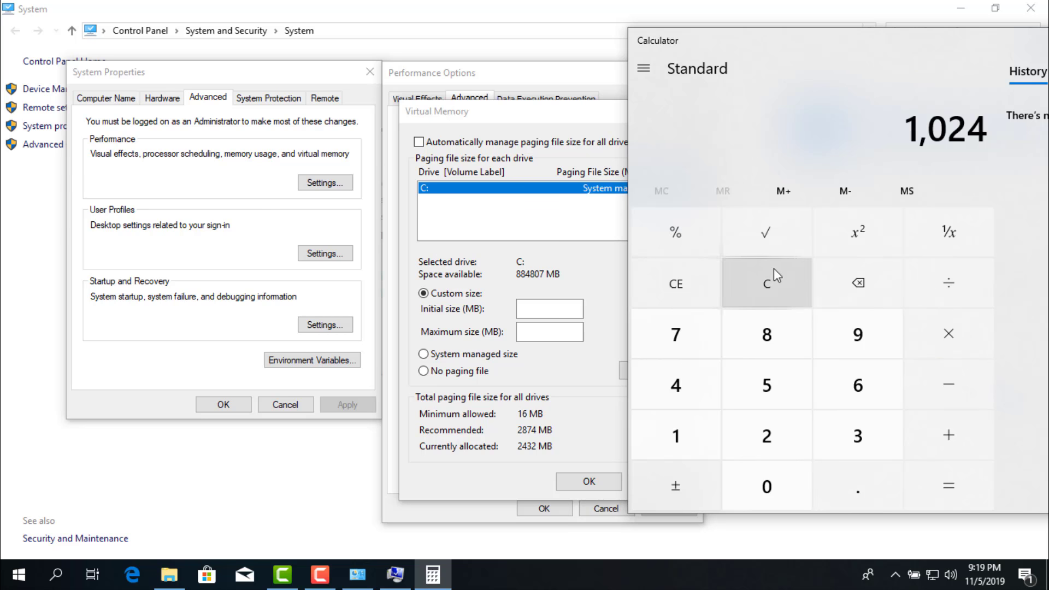
left_click(948, 334)
left_click(688, 389)
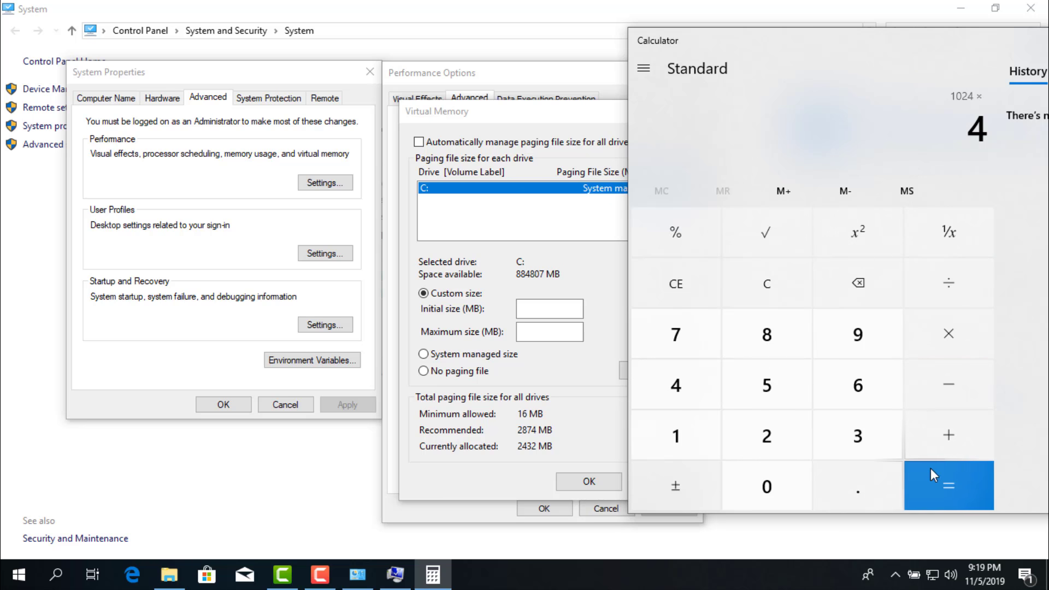
left_click(939, 480)
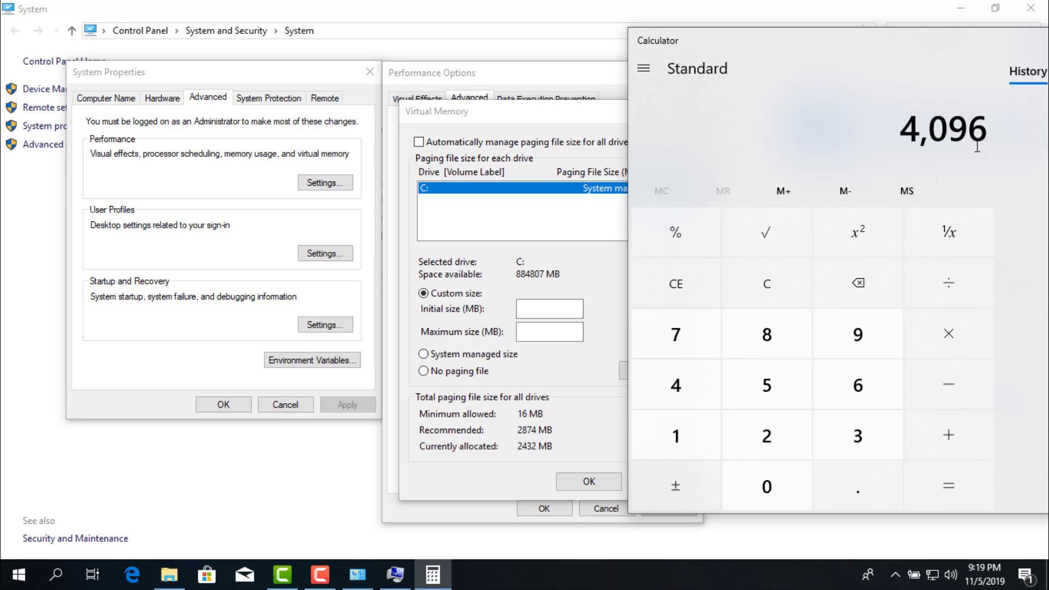
Multiply the converted RAM amount in Calculator by 1.5 to work out the paging file size.
left_click(971, 342)
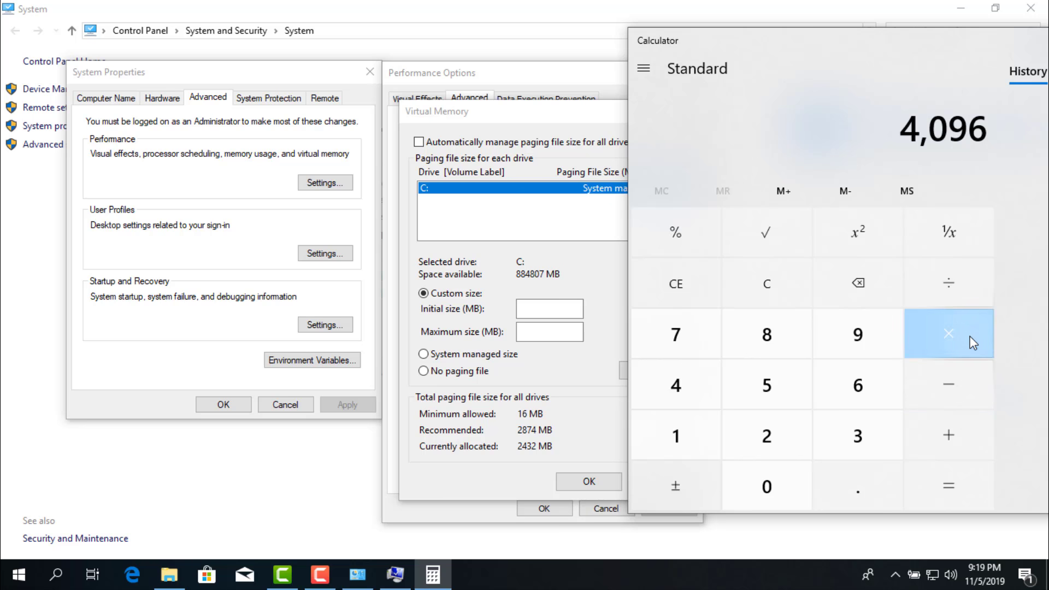
left_click(693, 434)
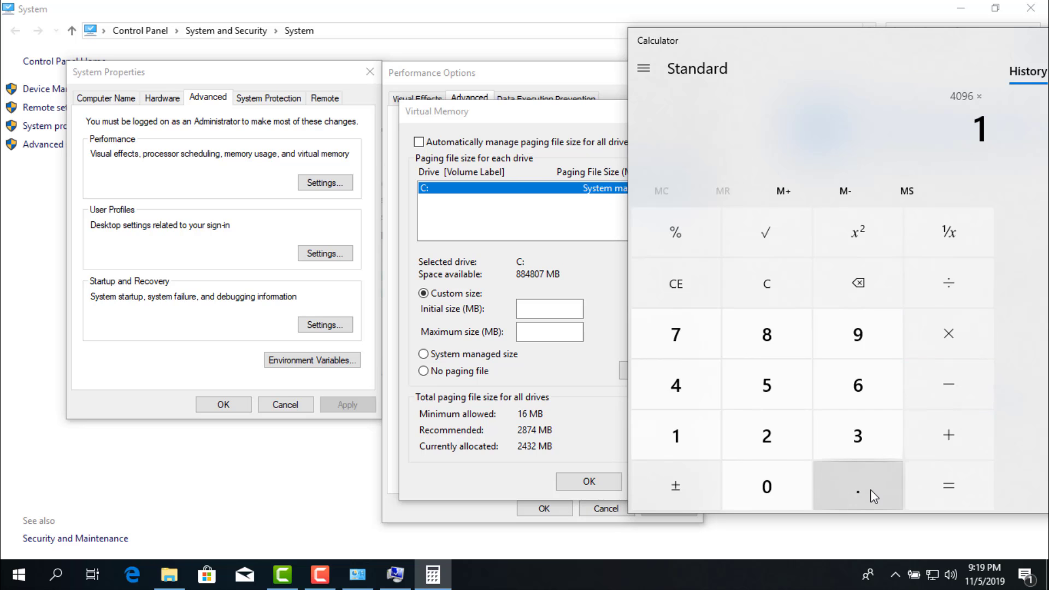
left_click(866, 489)
left_click(765, 387)
left_click(956, 487)
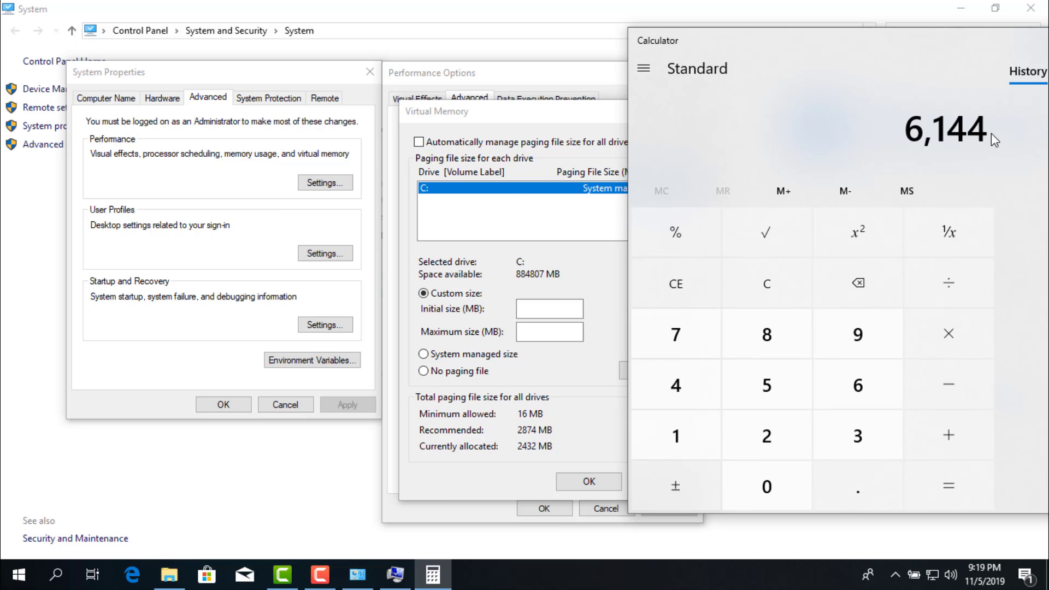
Copy the Calculator result and enter 6,144 as both the initial and the maximum paging file size for drive C:.
left_click_drag(910, 131, 985, 146)
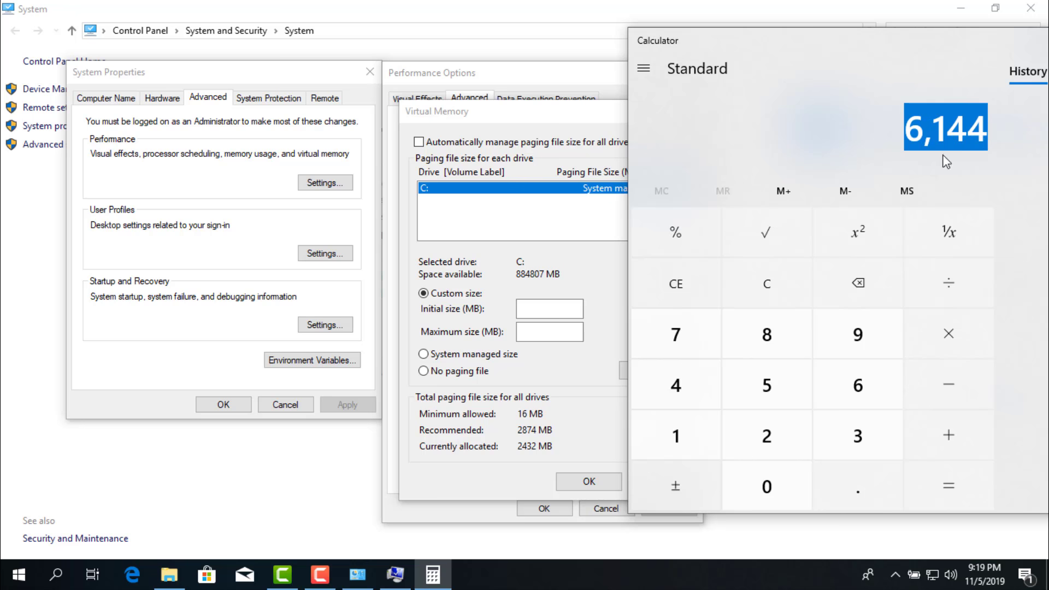
left_click(553, 306)
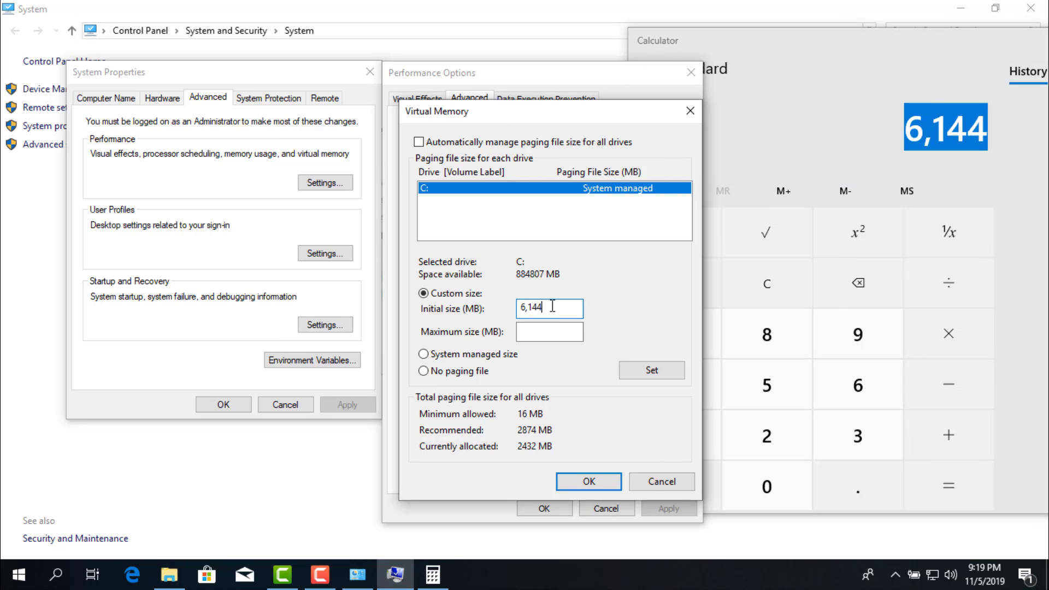
left_click(557, 332)
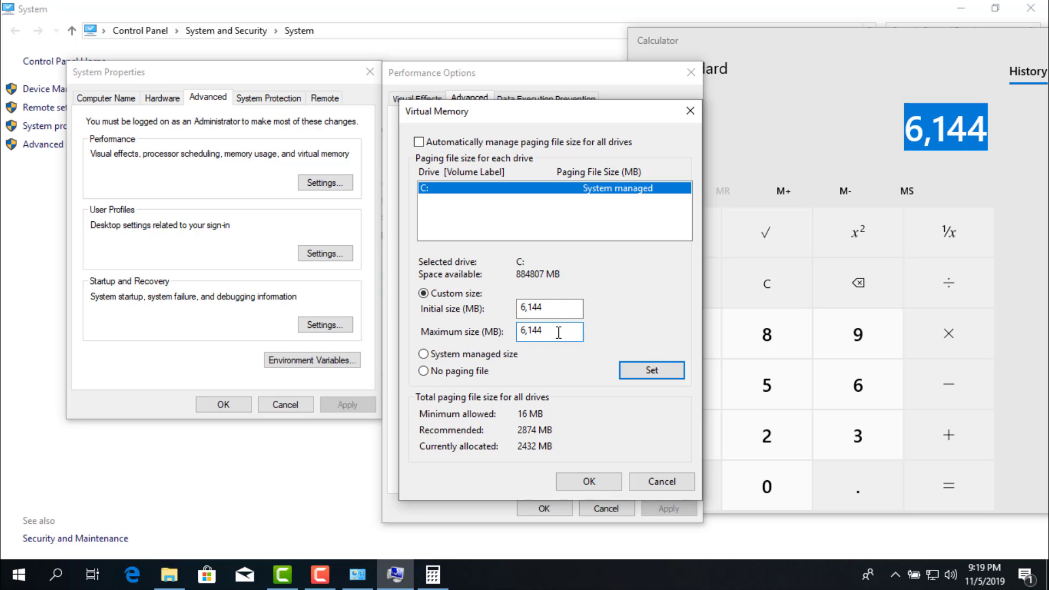
Clear the maximum size and the initial size of the custom paging file for drive C:.
left_click_drag(558, 332, 506, 325)
key("BackSpace")
left_click_drag(555, 306, 507, 308)
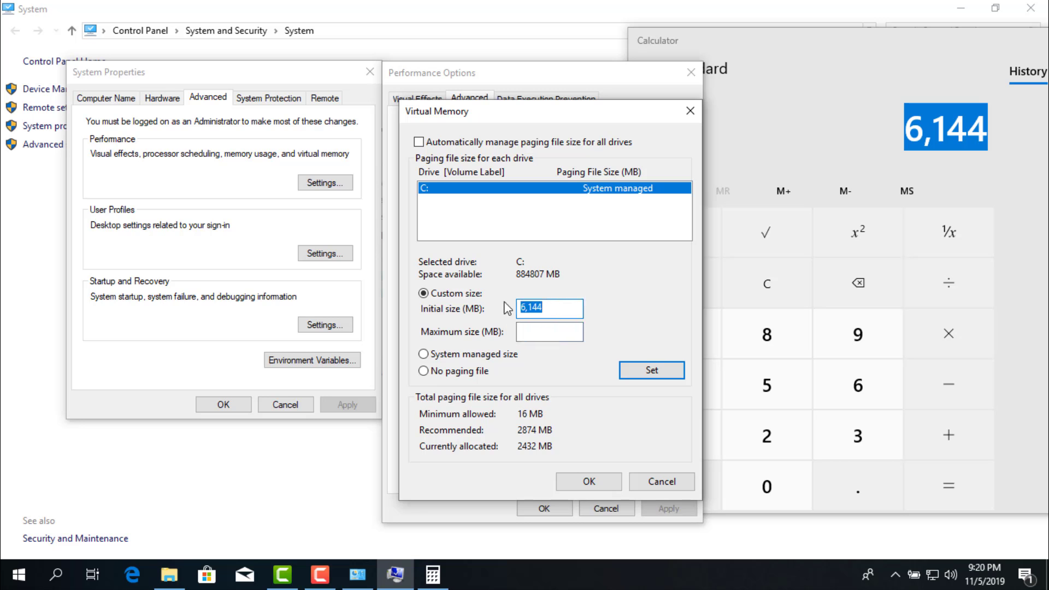
key("BackSpace")
Close the Virtual Memory, Performance Options and System Properties dialogs without applying any changes.
left_click(692, 112)
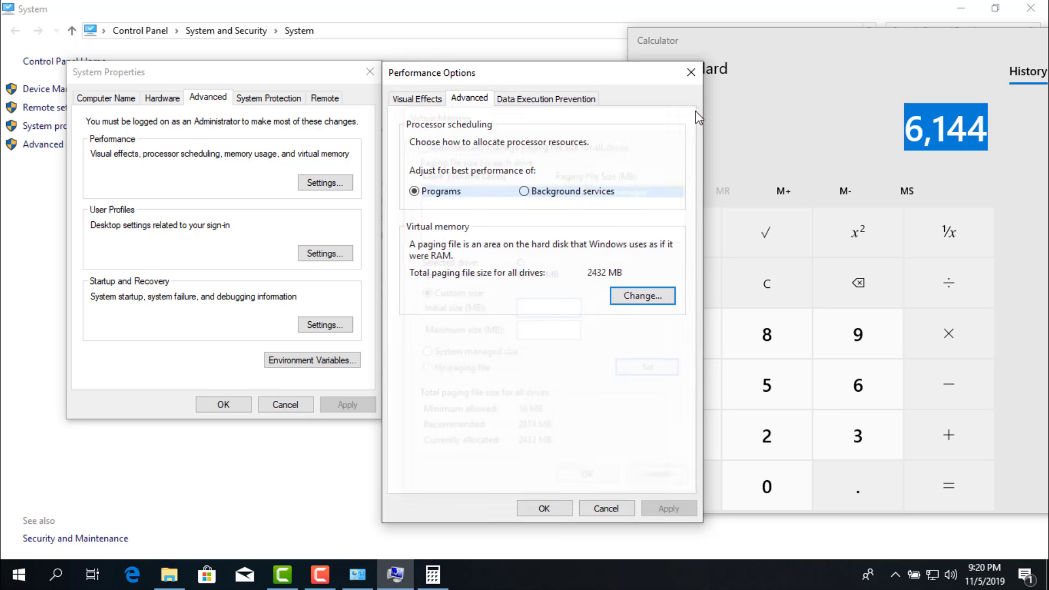
left_click(697, 71)
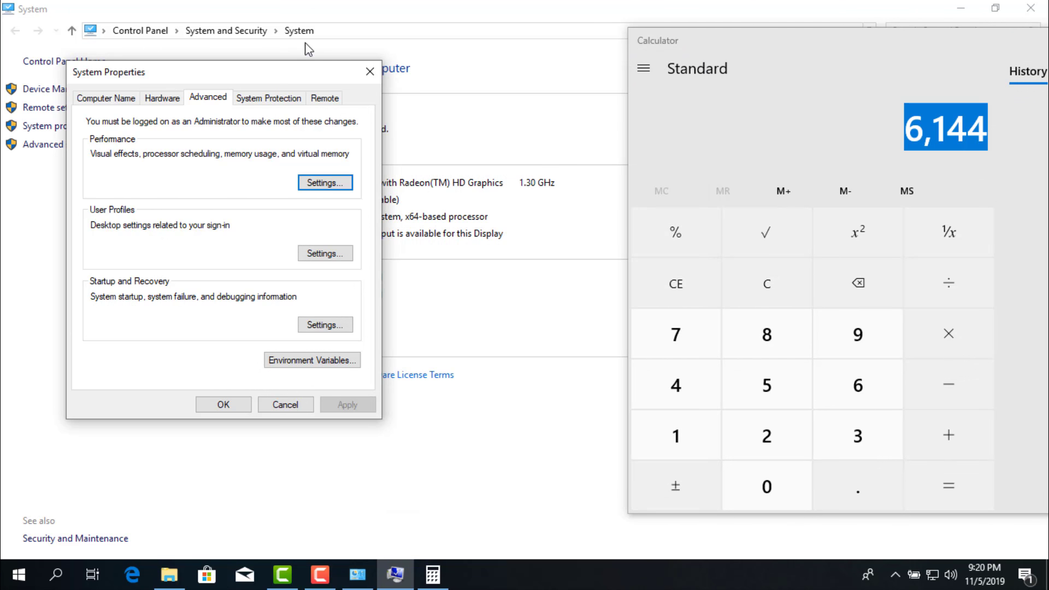
left_click(369, 71)
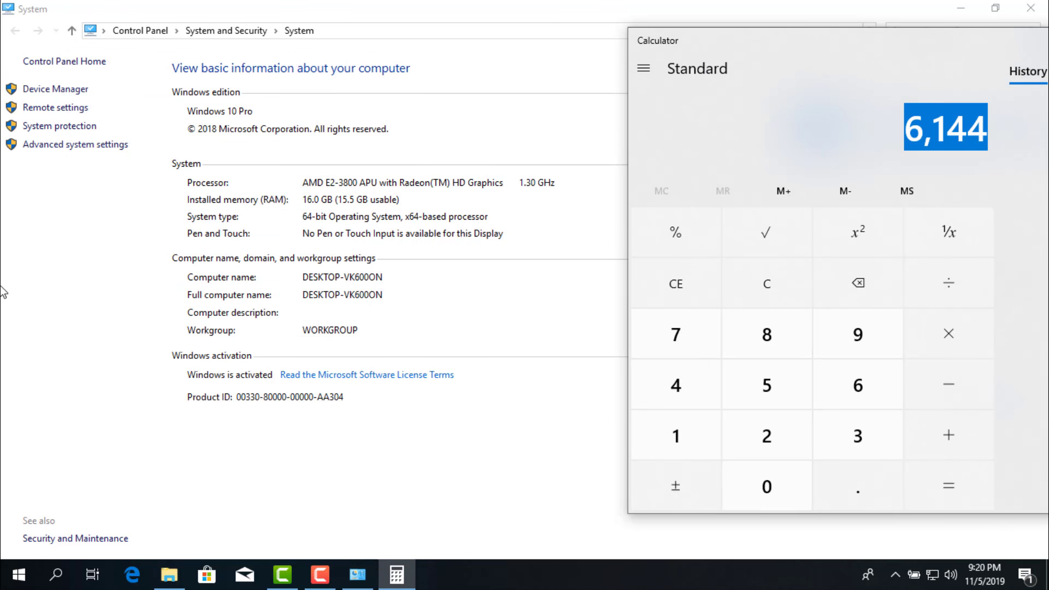
Close the System information window and the This PC window, leaving Calculator open on the desktop.
left_click(18, 314)
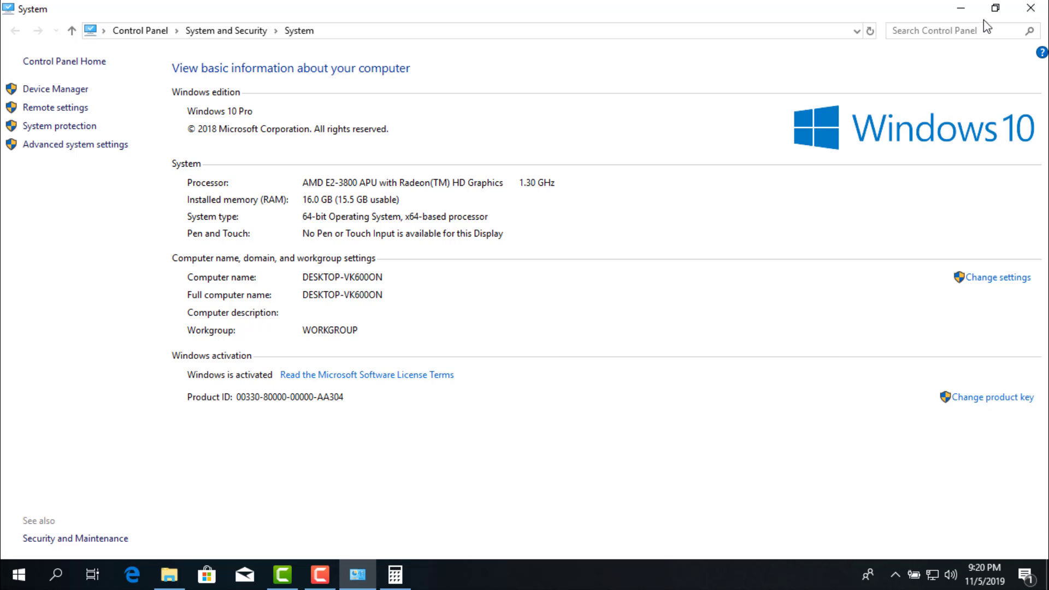
left_click(1034, 15)
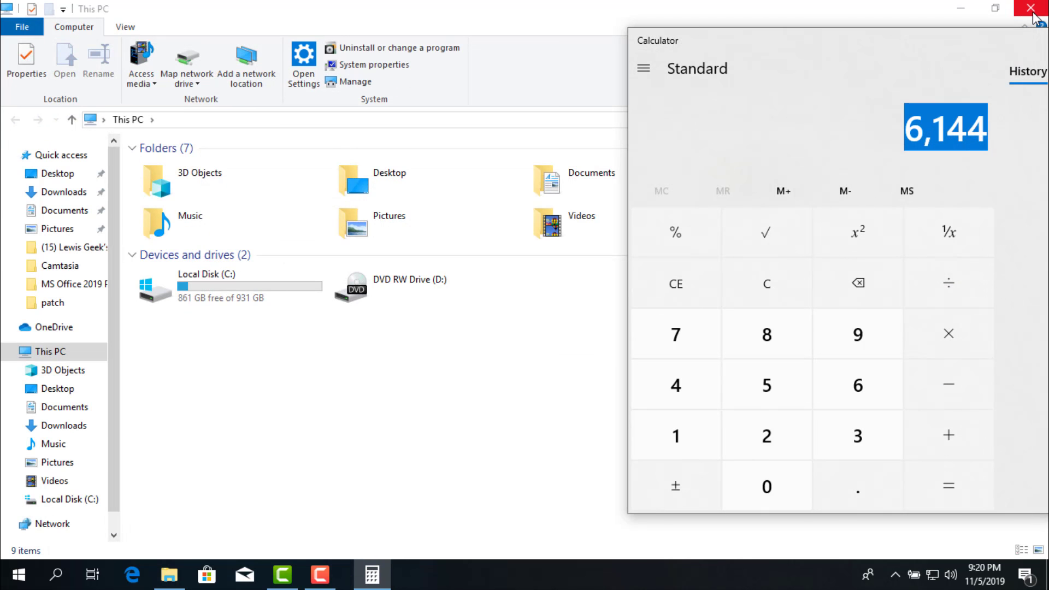
key("alt+F4")
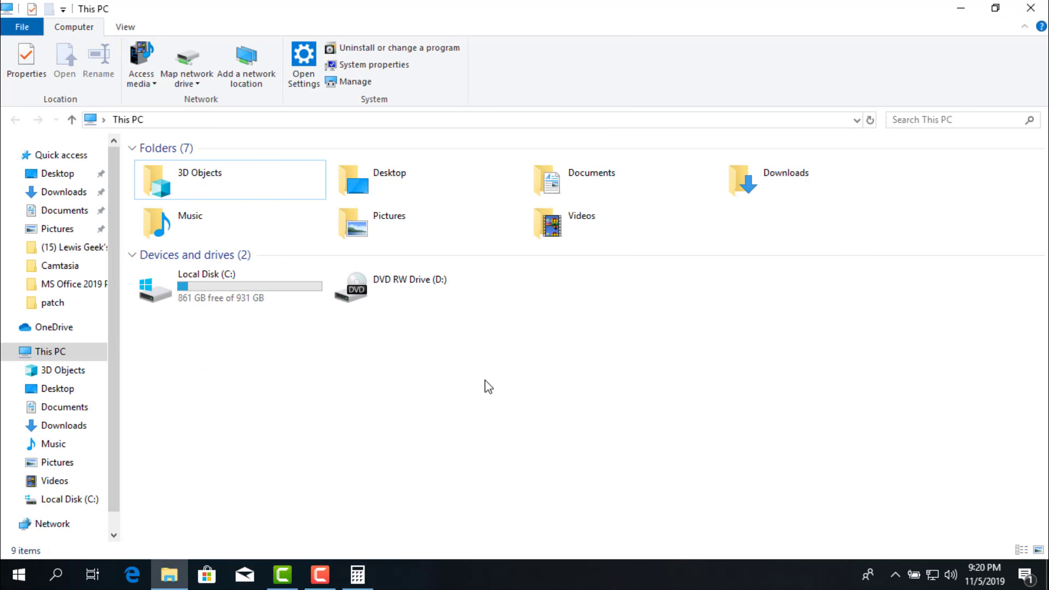
left_click(1038, 12)
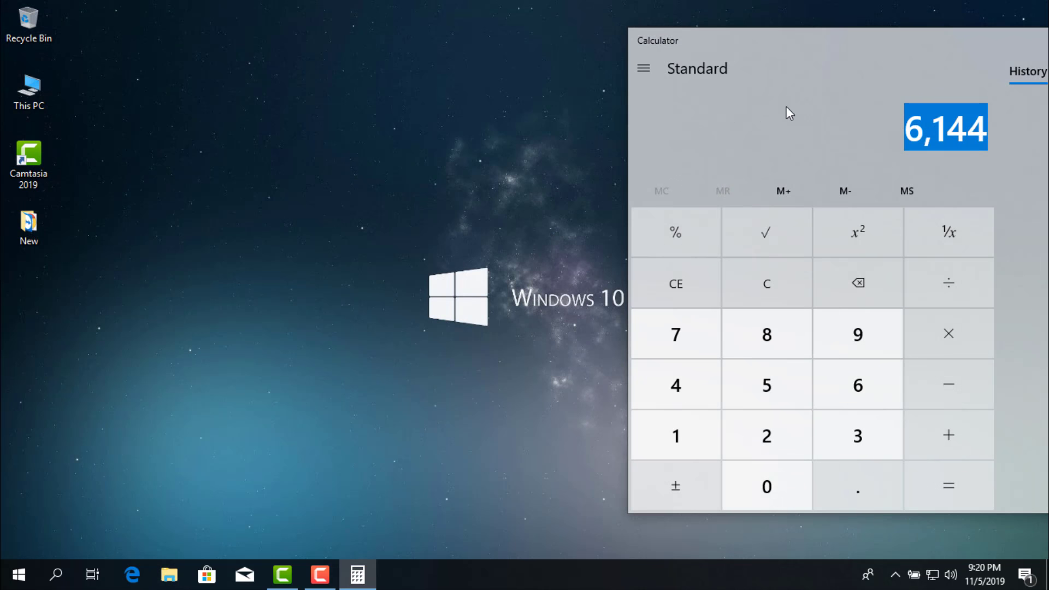